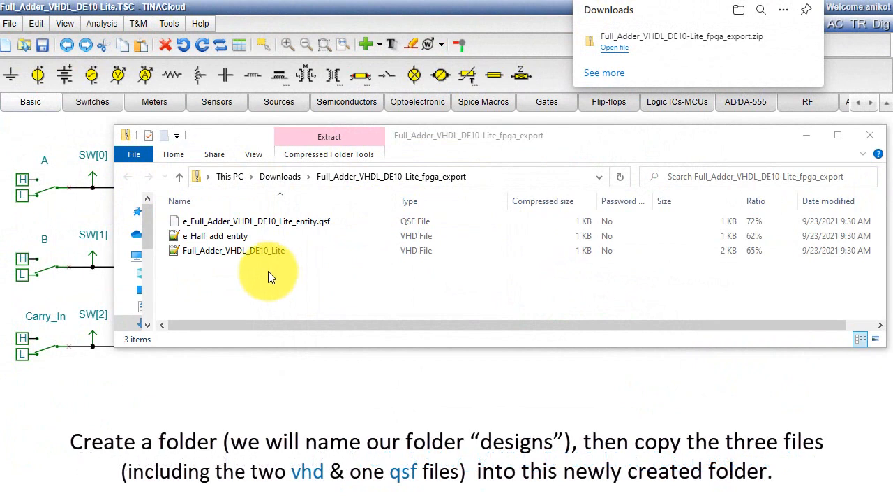
Step: Copy the exported QSF file and both VHD files from the zip into the c:\designs folder in Total Commander
click(258, 226)
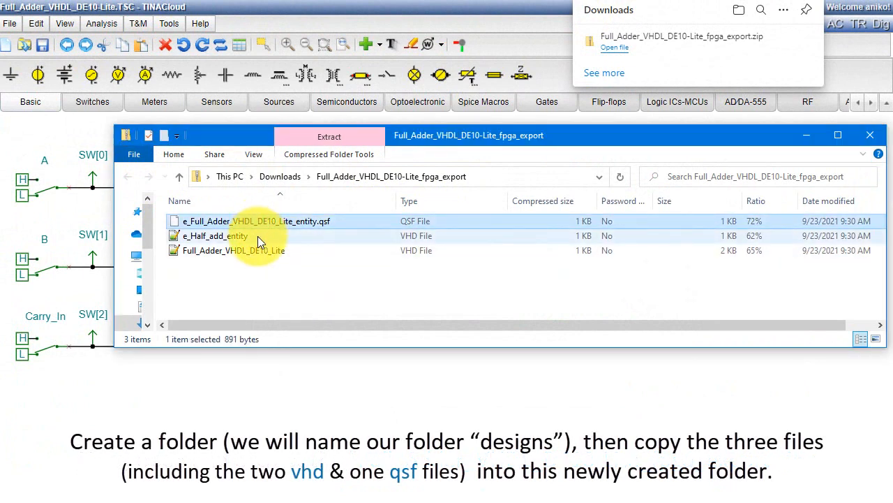
ctrl+click(257, 236)
ctrl+click(291, 253)
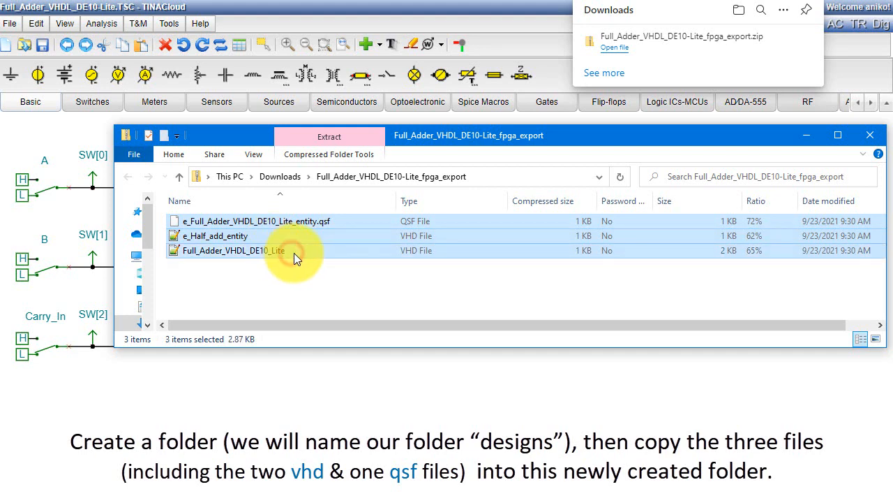
right_click(304, 249)
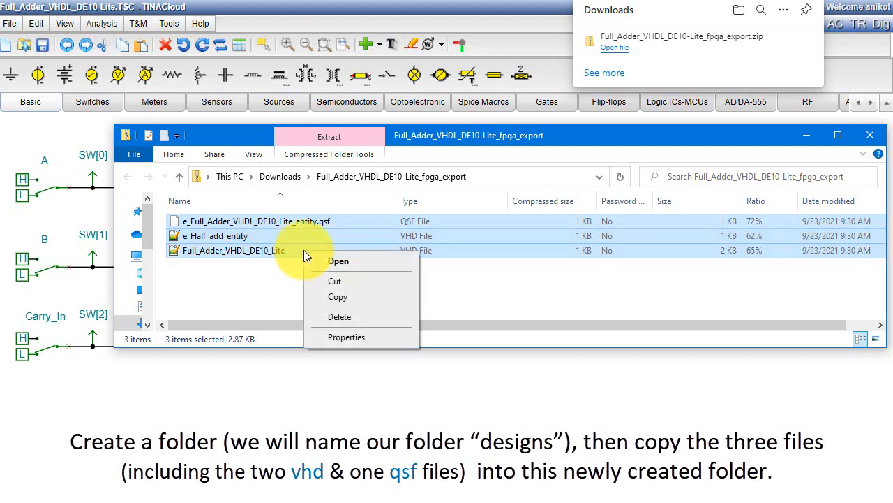
click(356, 298)
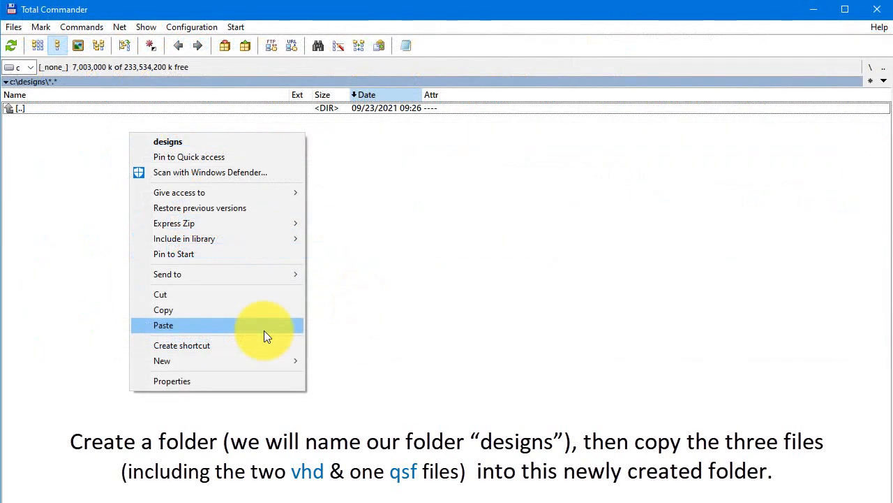
click(264, 333)
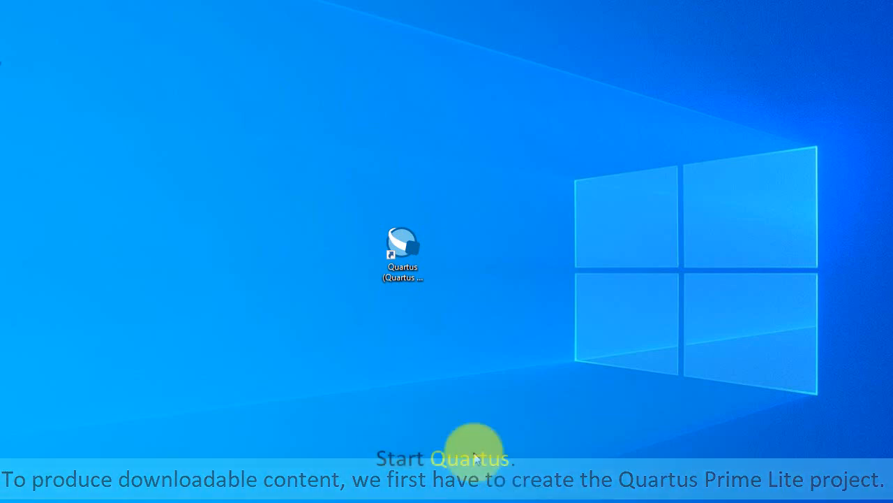
Step: Start Quartus Prime Lite and begin a new project with c:\designs as its working directory
click(407, 270)
double_click(408, 261)
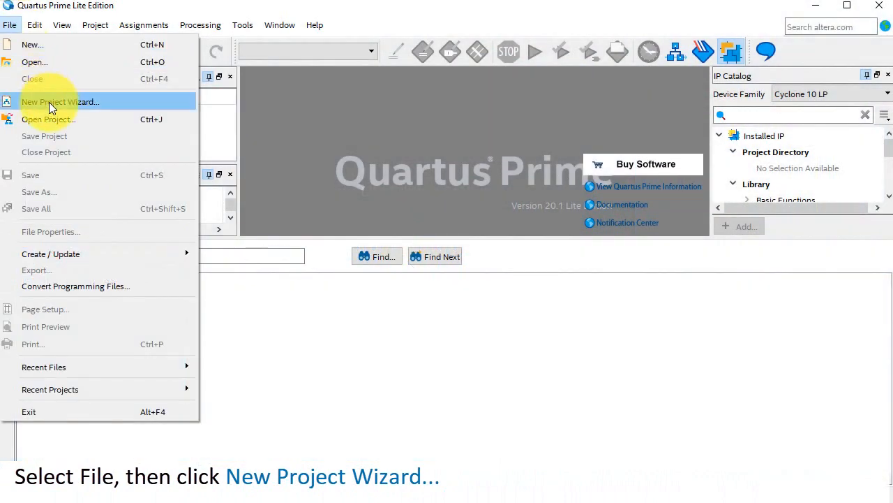
click(49, 102)
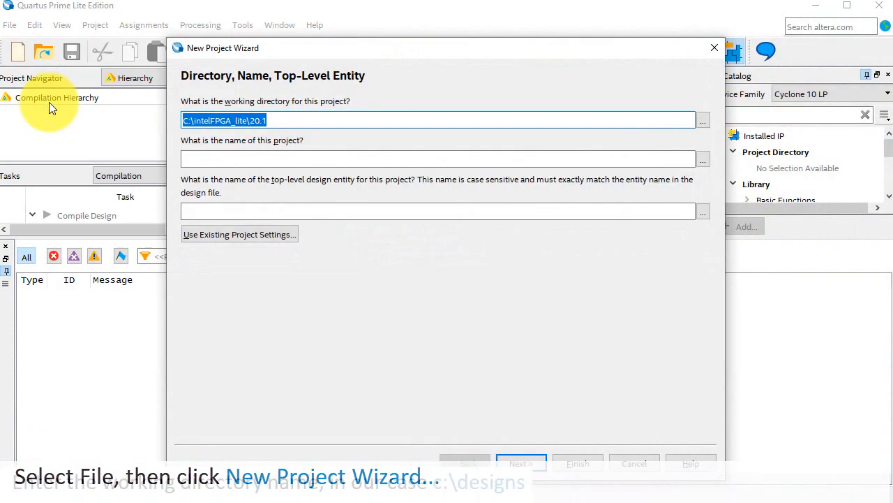
click(272, 120)
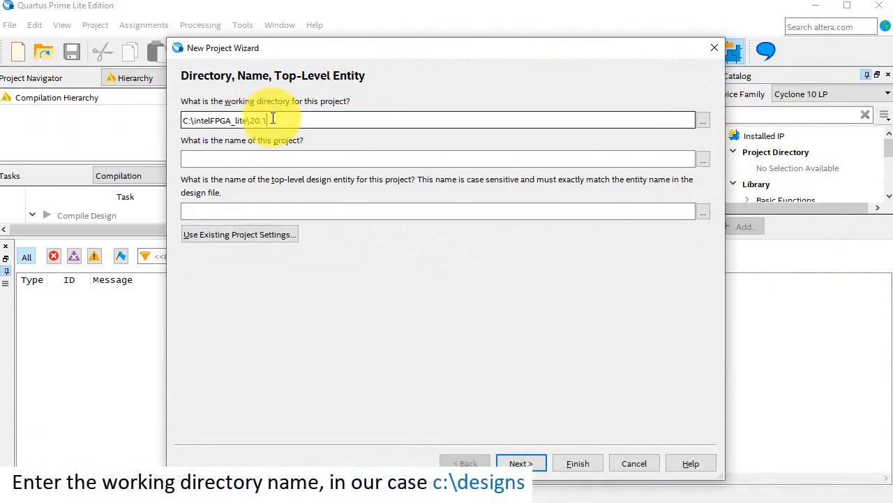
drag(272, 120, 173, 122)
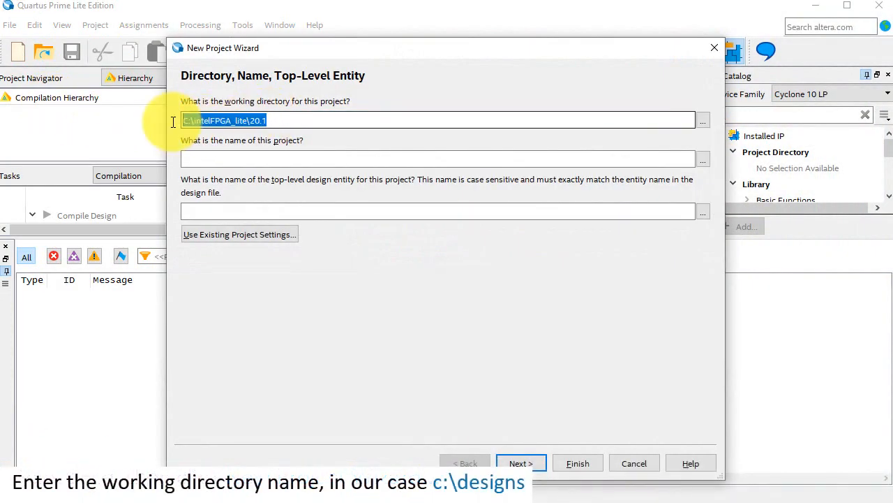
key(BackSpace)
text(c:\designs)
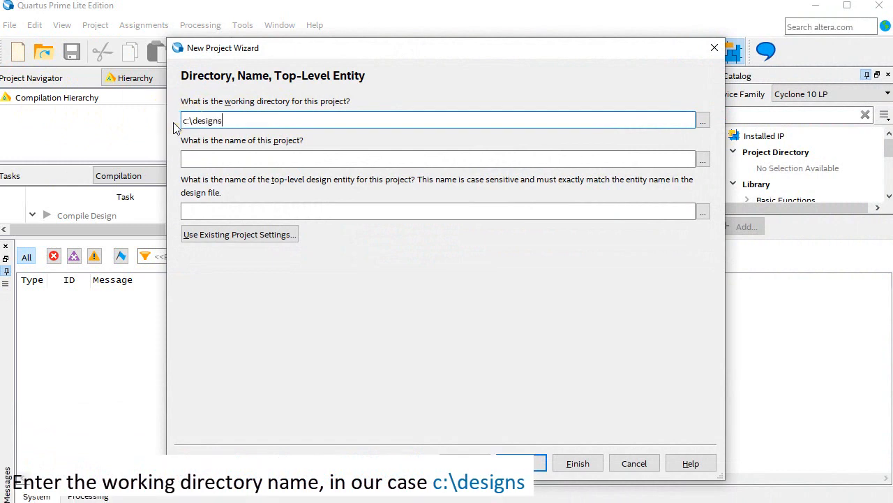
Step: Name the project Full_Adder_VHDL_DE10-Lite and accept Empty project as its type
click(205, 159)
text(Full)
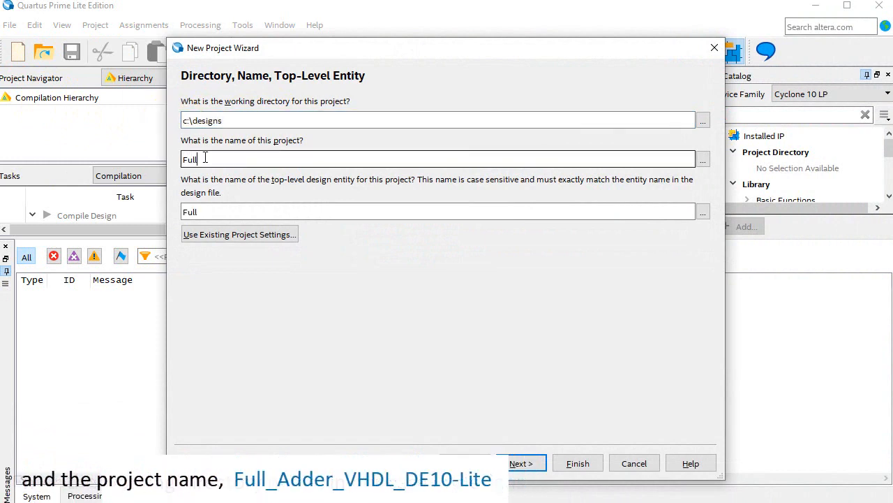
text(_Adder_VHDL)
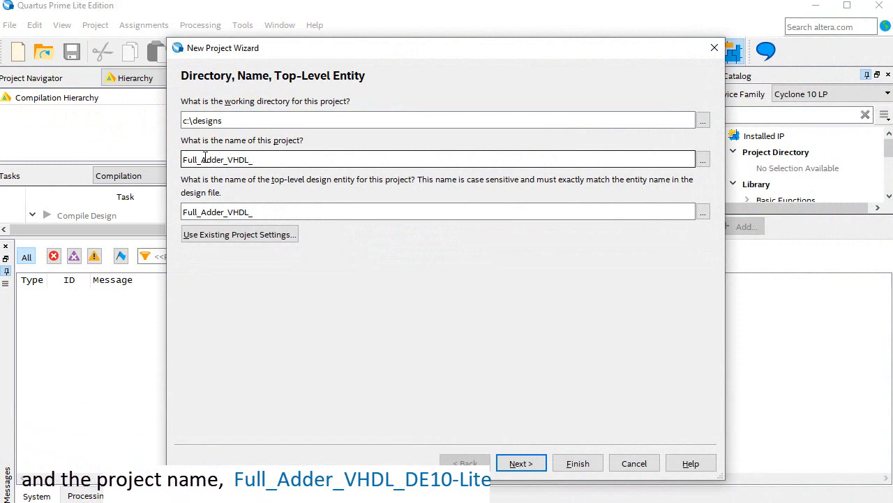
text(_DE10-Lite)
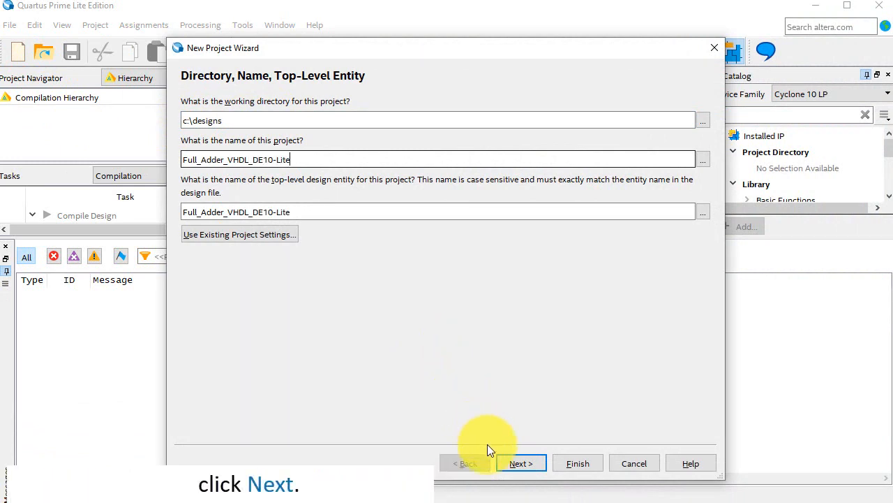
click(522, 460)
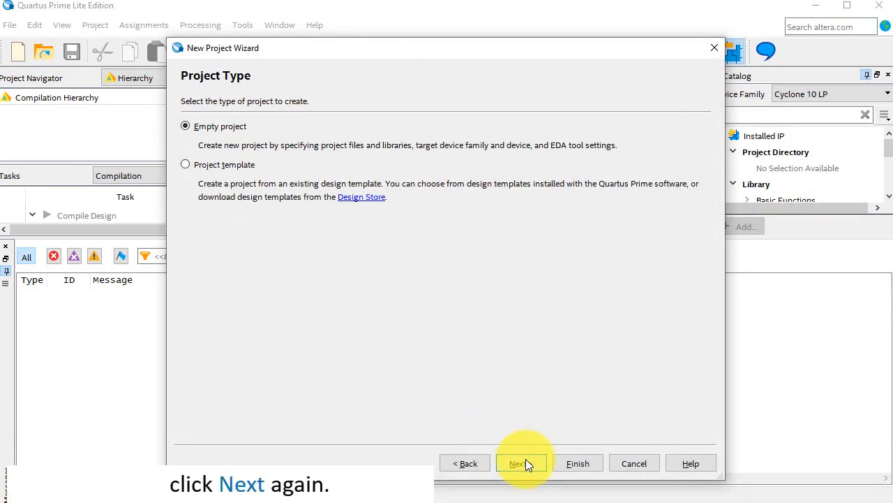
click(525, 462)
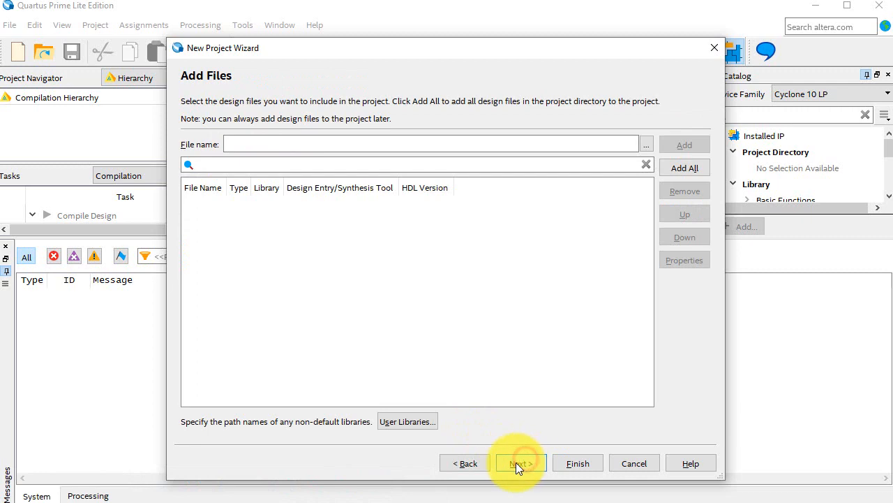
Step: Add e_Half_add_entity.vhd and Full_Adder_VHDL_DE10_Lite.vhd from the designs folder as the project's source files
click(647, 144)
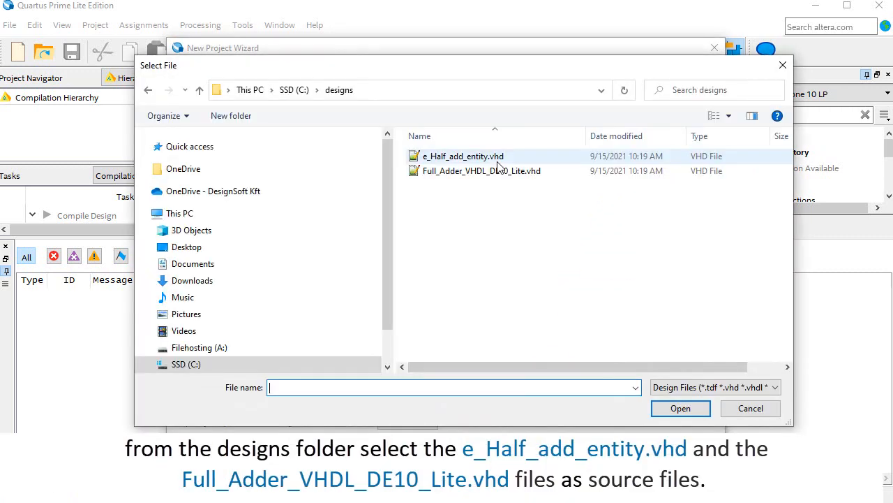
click(498, 158)
ctrl+click(505, 173)
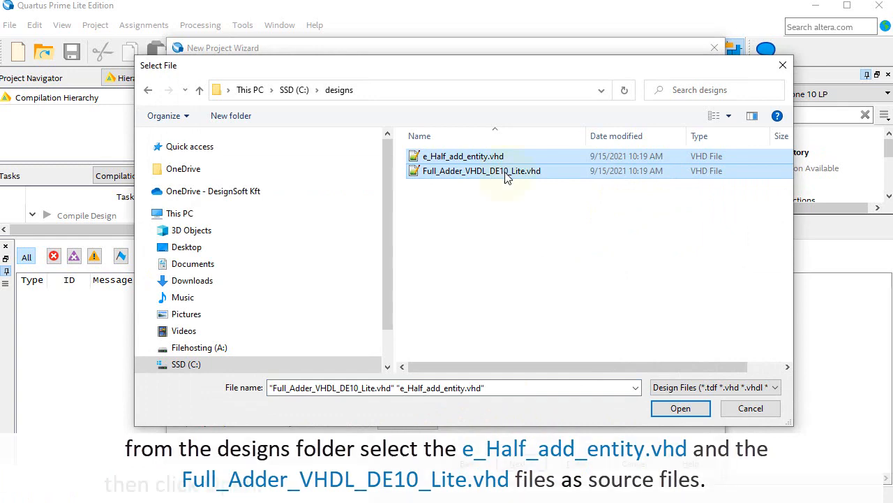
click(683, 409)
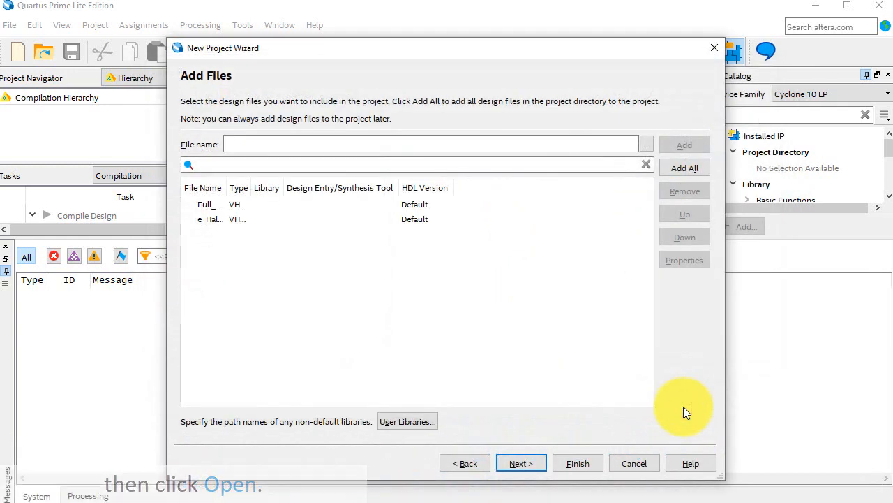
click(528, 469)
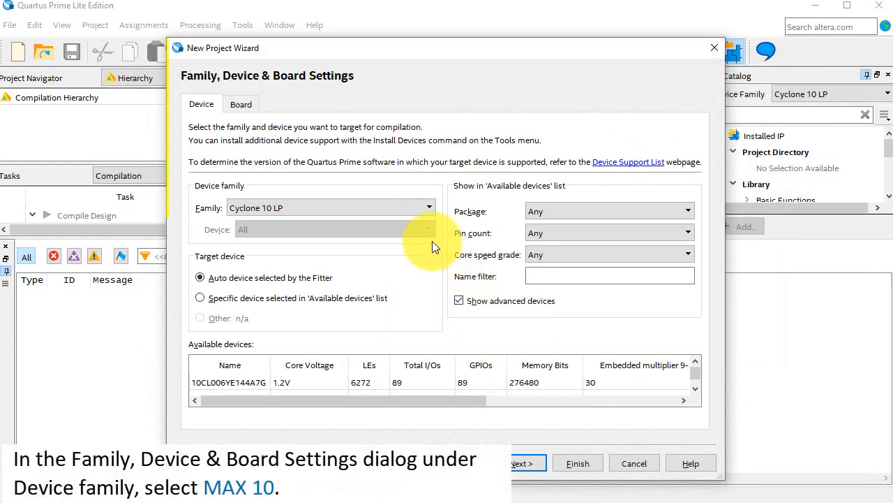
Step: Set the device family to MAX 10 (DA/DF/DC/SA/SC) and choose the 10M50DAF484C7G as target device
click(426, 208)
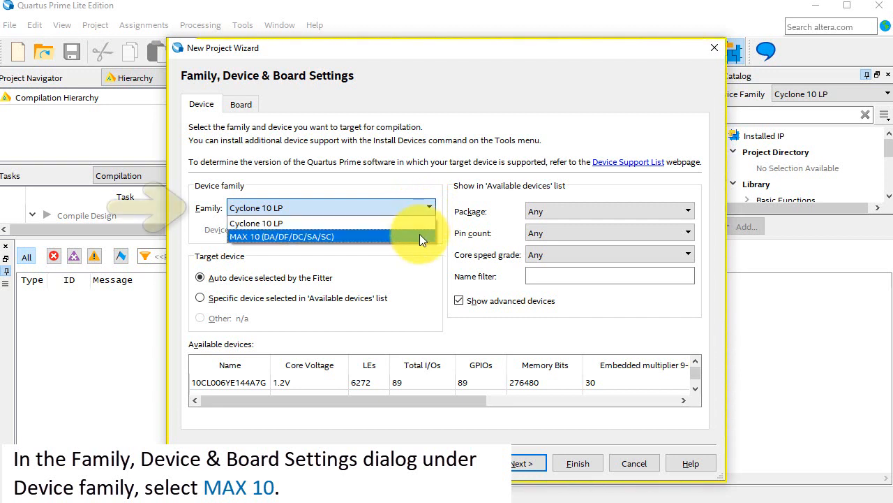
click(420, 236)
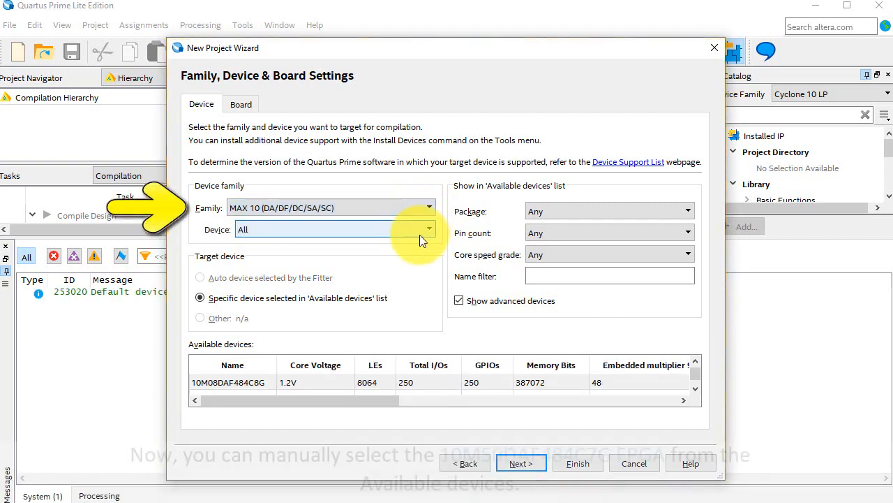
click(698, 370)
click(260, 388)
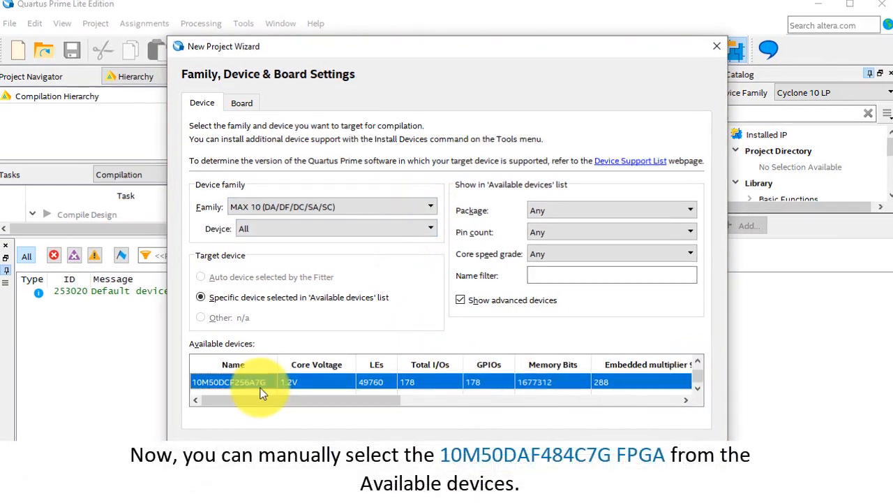
key(Up)
key(Up)
key(Up)
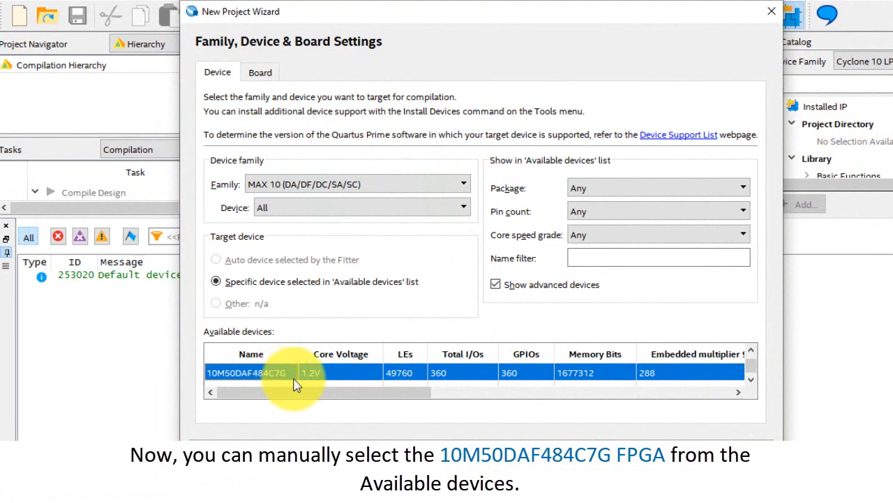
Step: Accept the device settings, keep the default EDA tool settings and finish creating the project
click(563, 460)
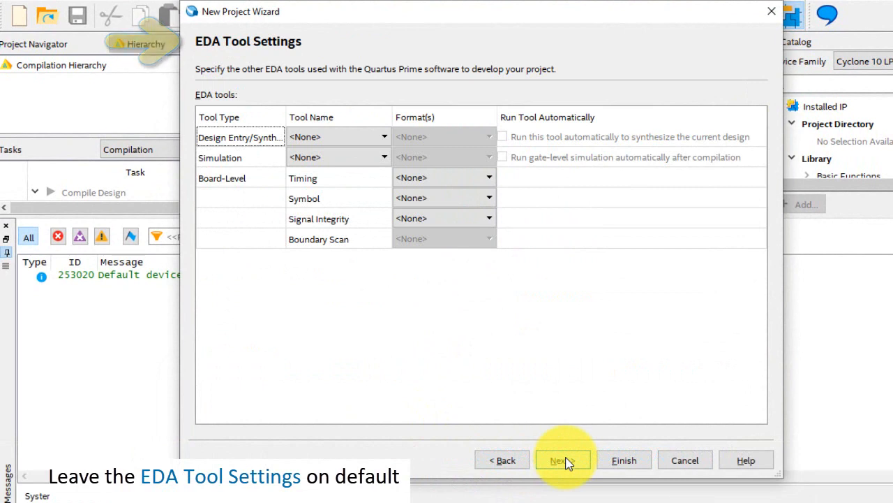
click(563, 460)
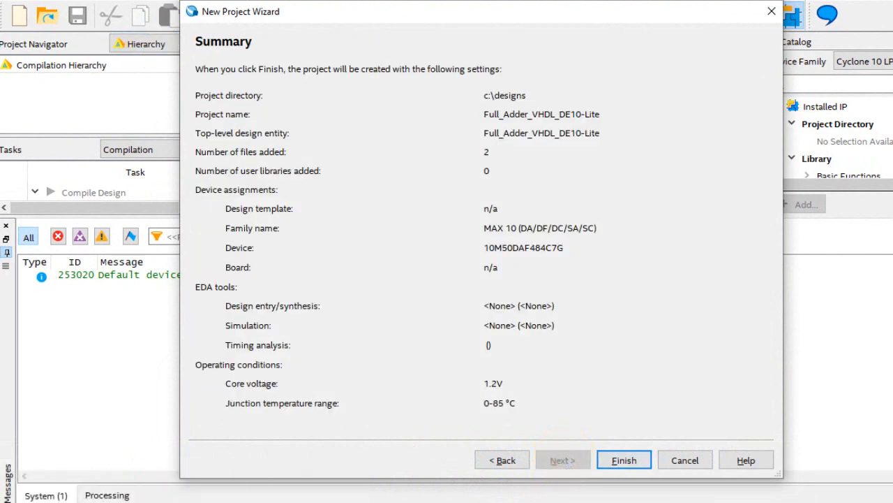
click(615, 461)
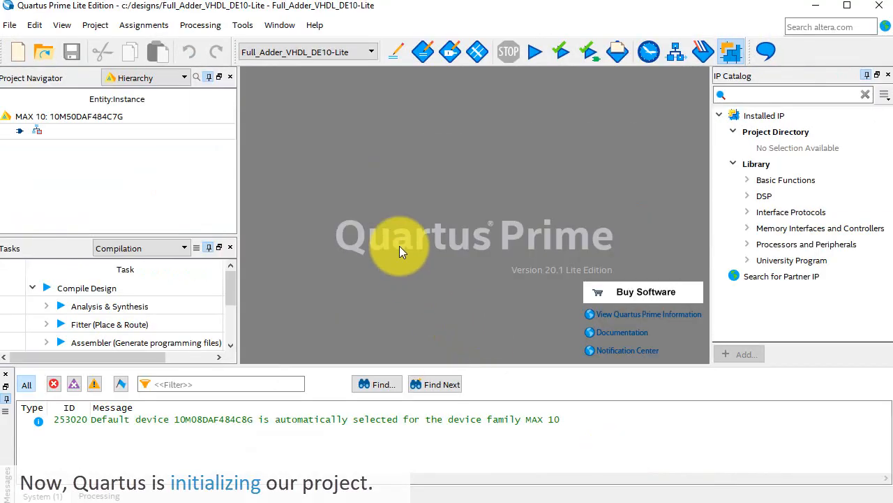
Step: List the project's files and open Full_Adder_VHDL_DE10_Lite.vhd to review its VHDL code
click(199, 43)
click(173, 107)
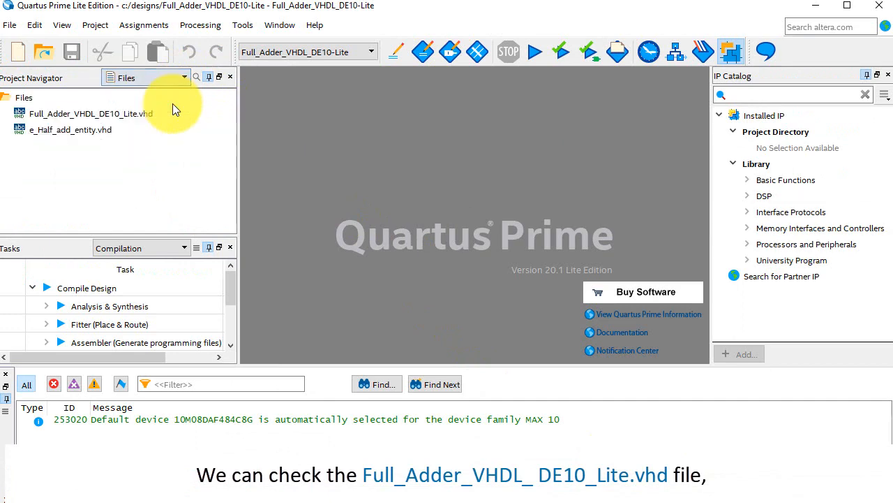
double_click(115, 120)
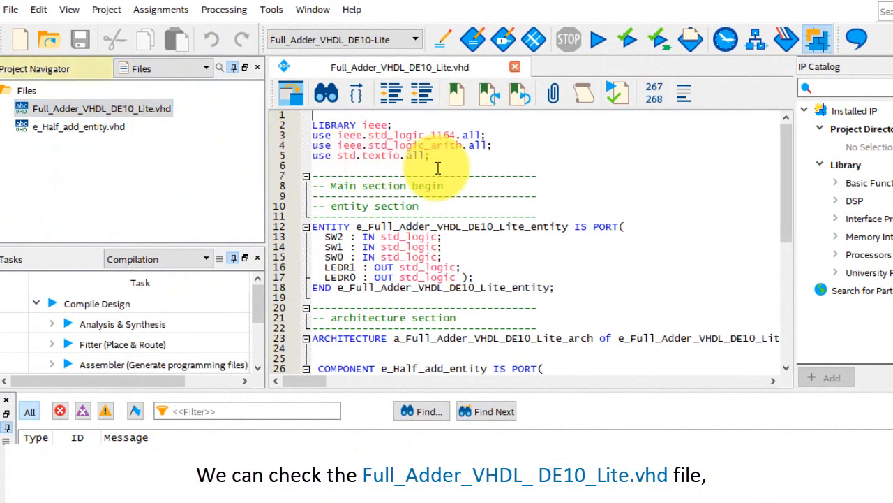
mouse_move(794, 150)
mouse_down()
mouse_move(793, 265)
mouse_move(792, 142)
mouse_up()
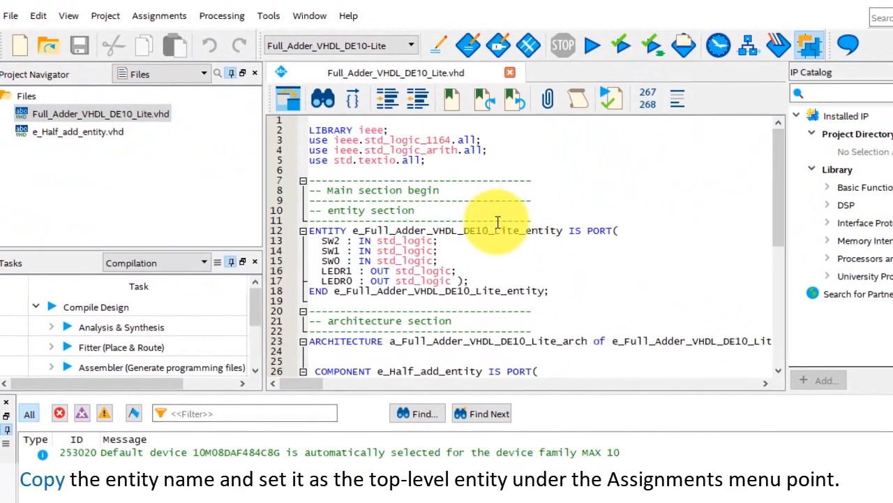
Step: Copy the entity name e_Full_Adder_VHDL_DE10_Lite_entity from the VHDL code and set it as the project's top-level entity in the settings
double_click(485, 227)
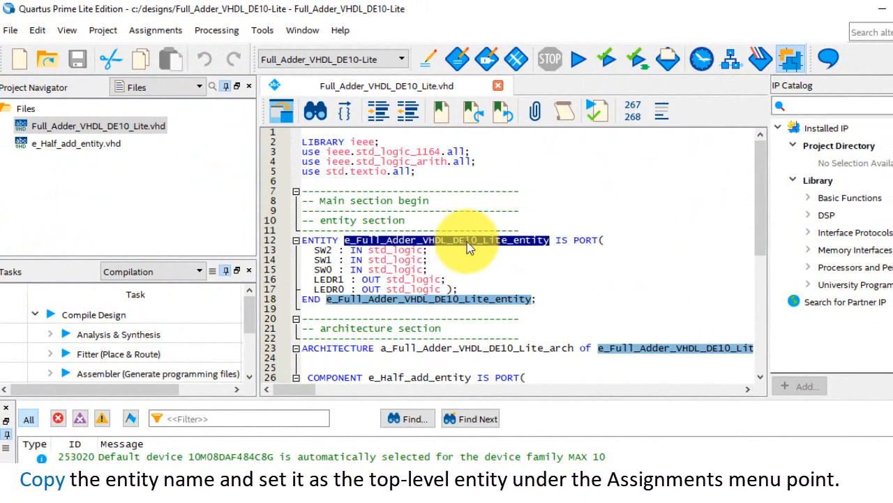
key(ctrl+c)
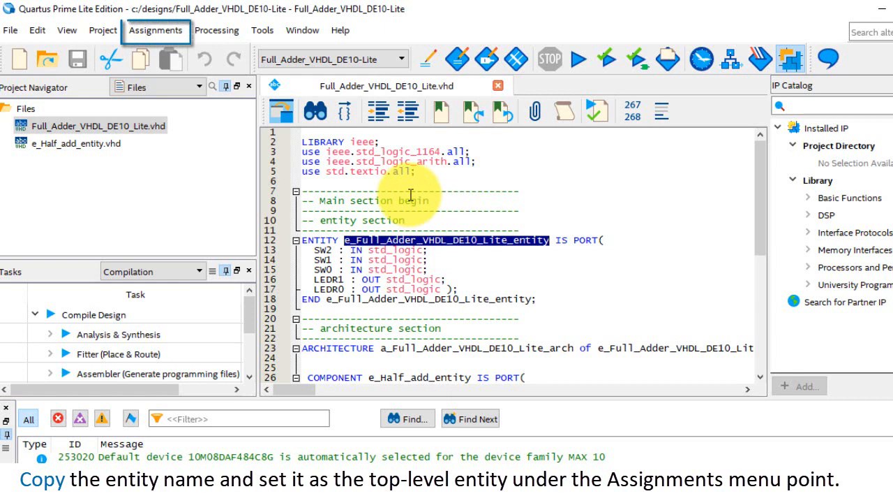
click(155, 30)
click(153, 69)
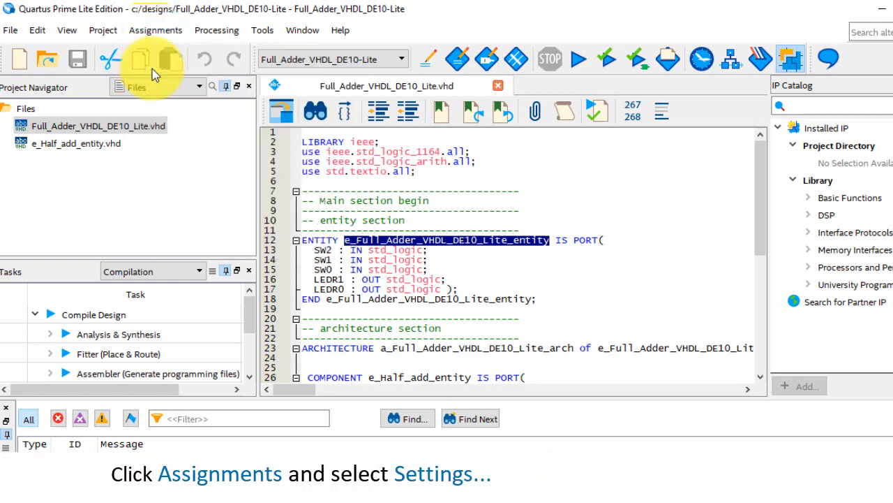
drag(568, 129, 438, 130)
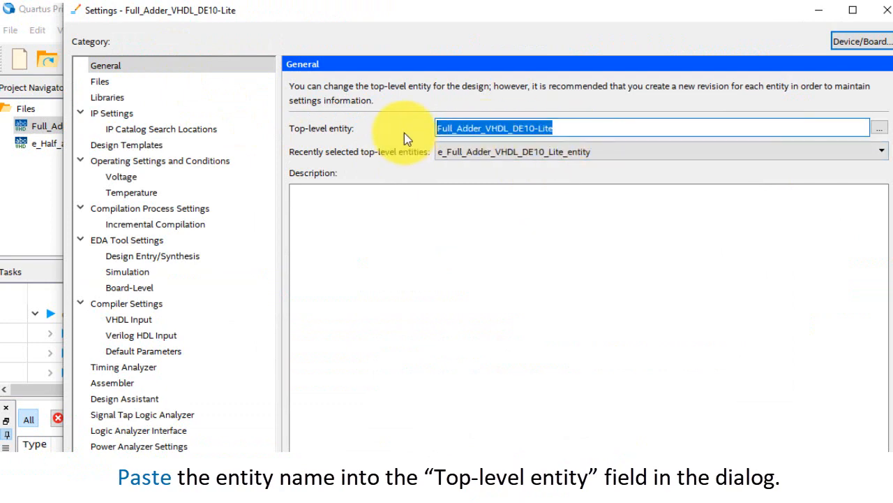
right_click(449, 128)
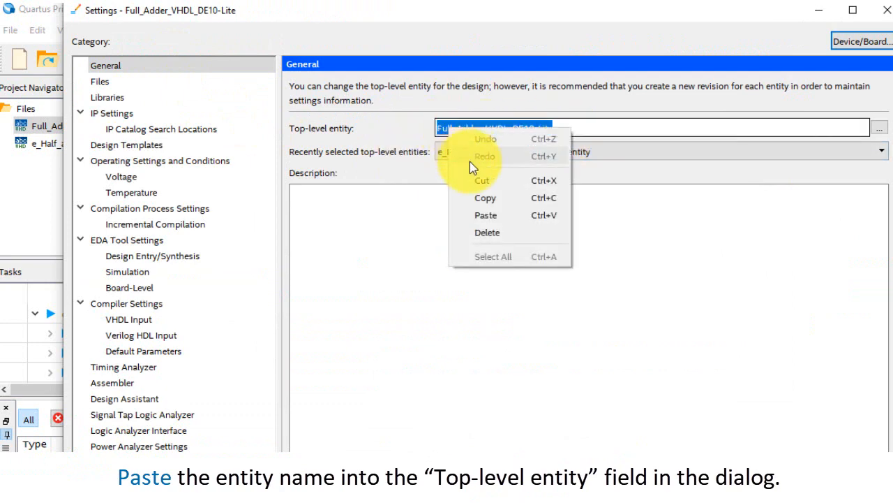
click(497, 213)
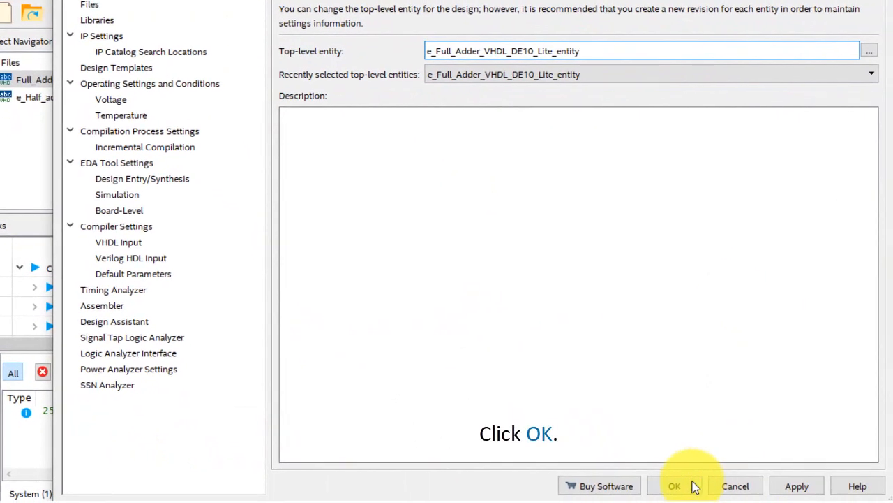
click(677, 484)
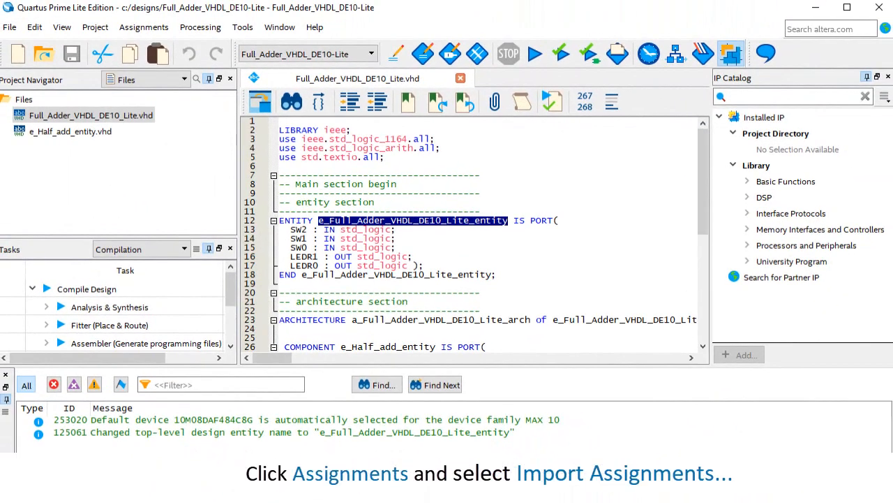
Step: Import the pin assignments from Full_Adder_VHDL_DE10_Lite.qsf in the designs folder, keeping the backup copy of existing assignments enabled
click(137, 34)
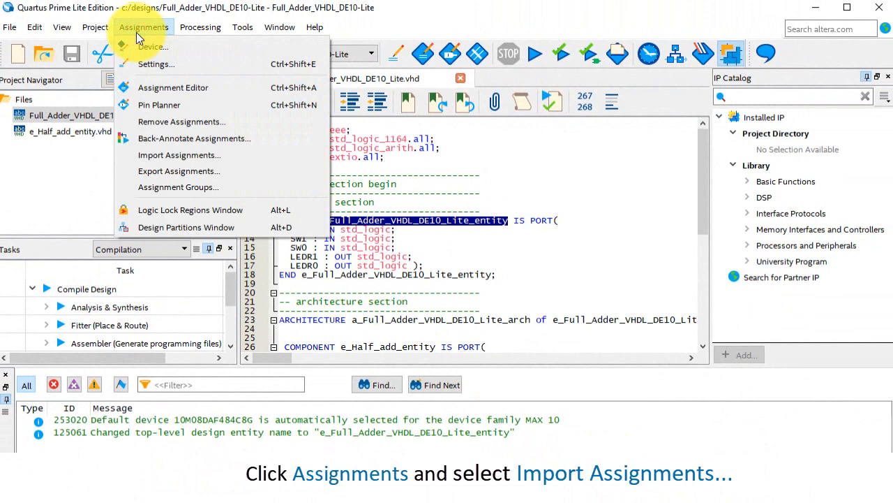
click(192, 155)
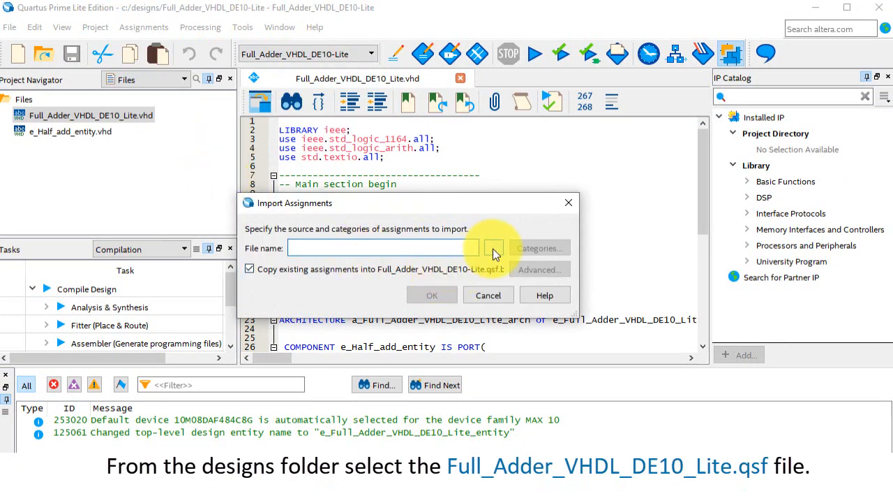
click(493, 249)
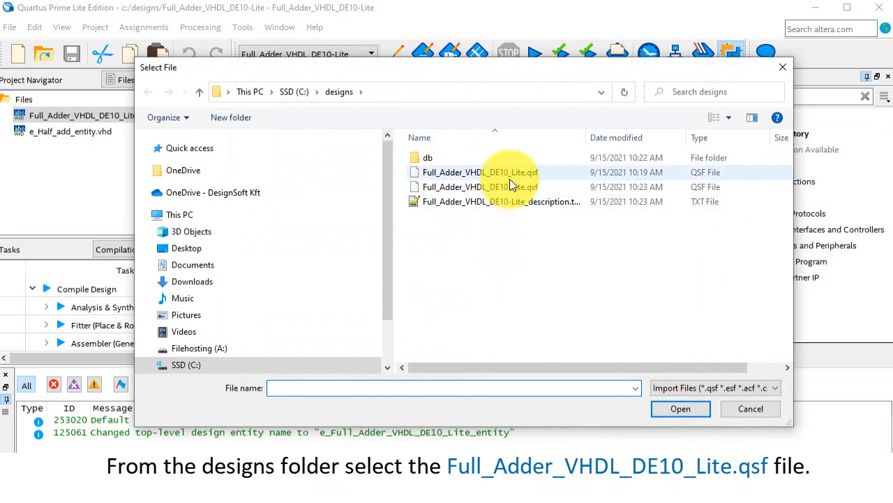
click(510, 177)
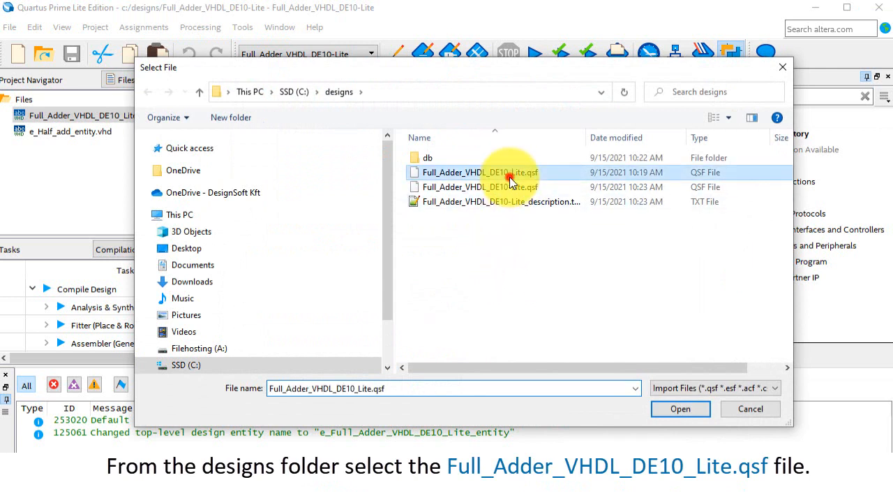
click(681, 409)
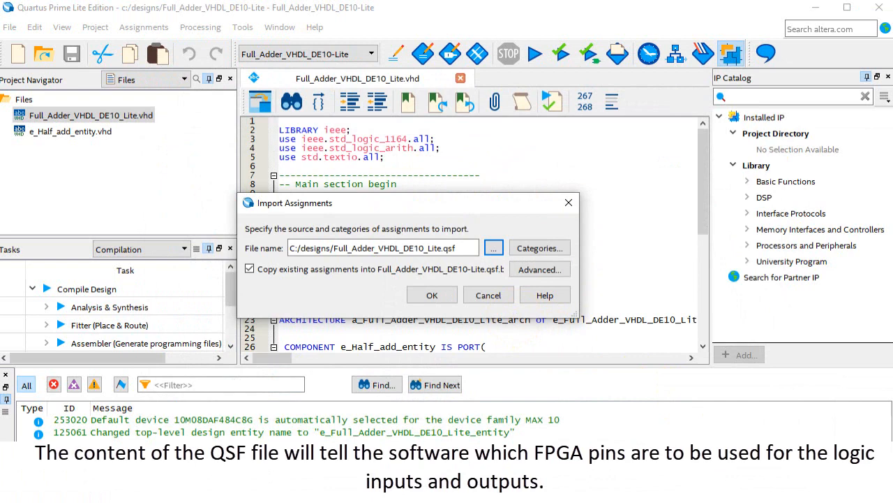
click(423, 295)
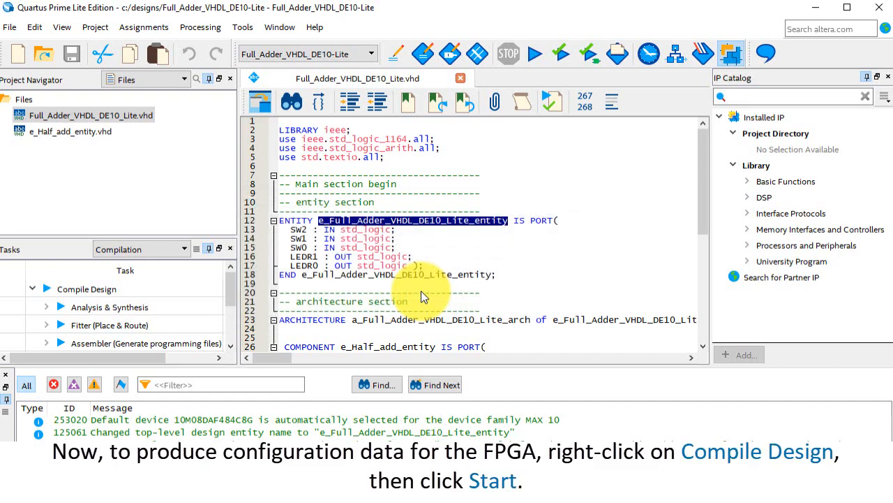
Step: Enlarge the compilation task list and run the full Compile Design flow to produce the FPGA configuration data
drag(171, 236, 173, 165)
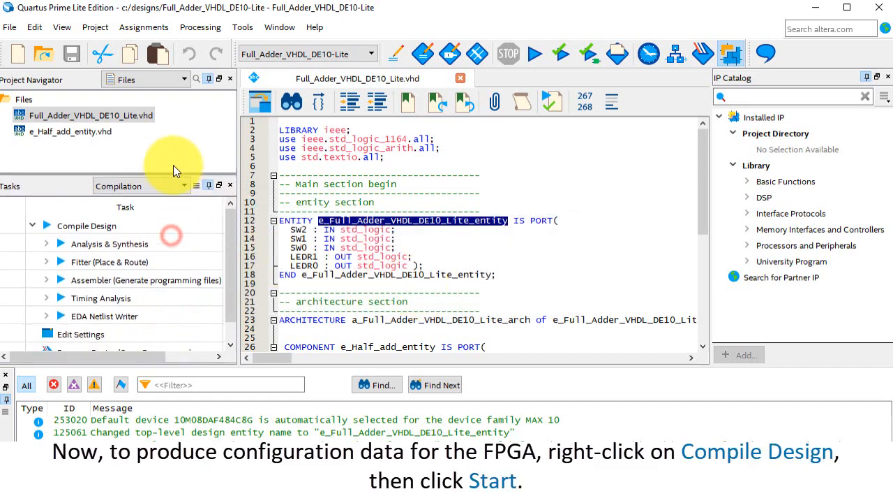
right_click(103, 218)
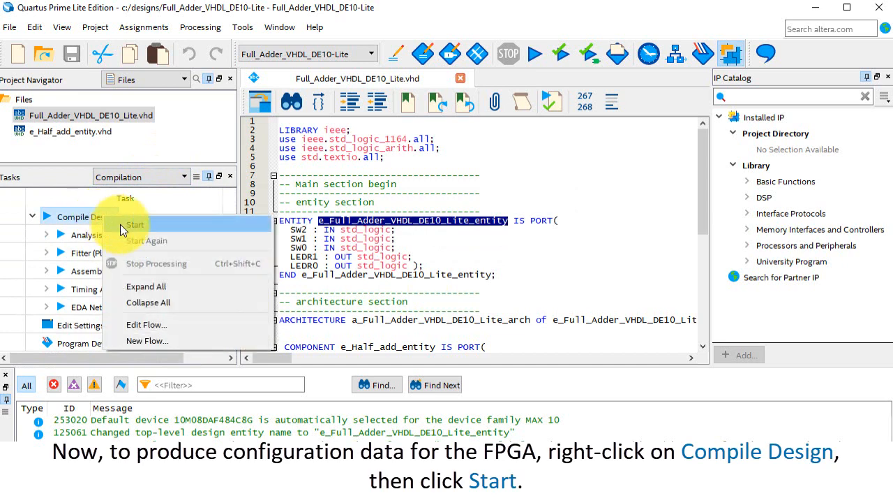
click(120, 224)
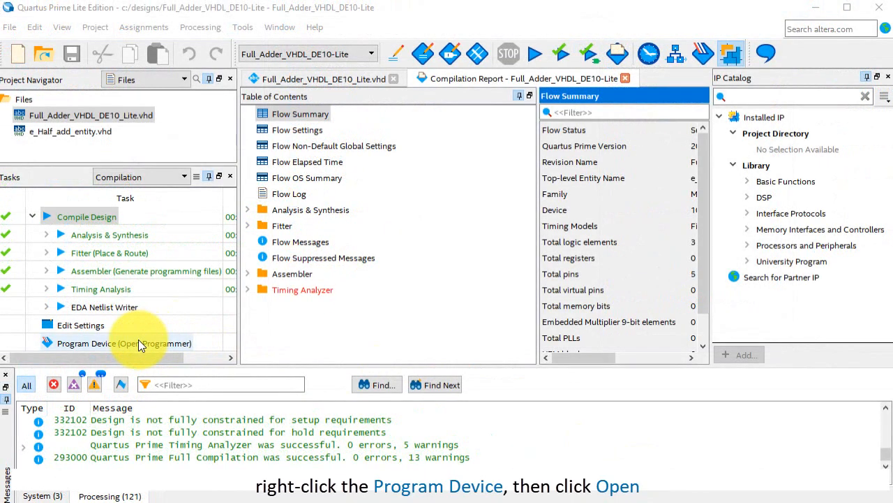
Step: Open the Programmer and start programming the 10M50DAF484 device through USB-Blaster [USB-0] in JTAG mode
right_click(139, 339)
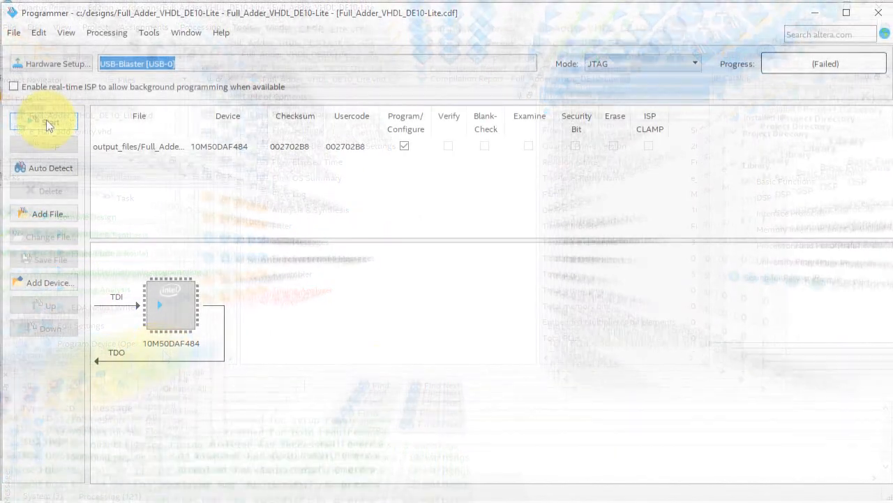
click(48, 123)
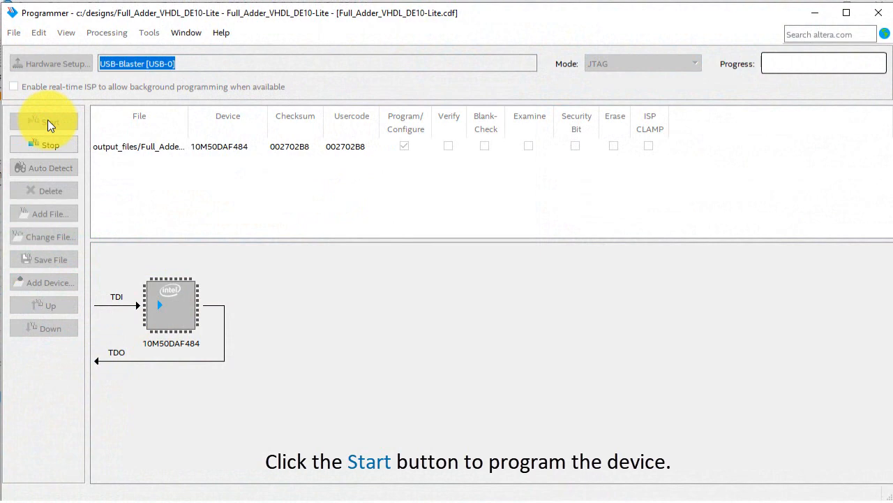